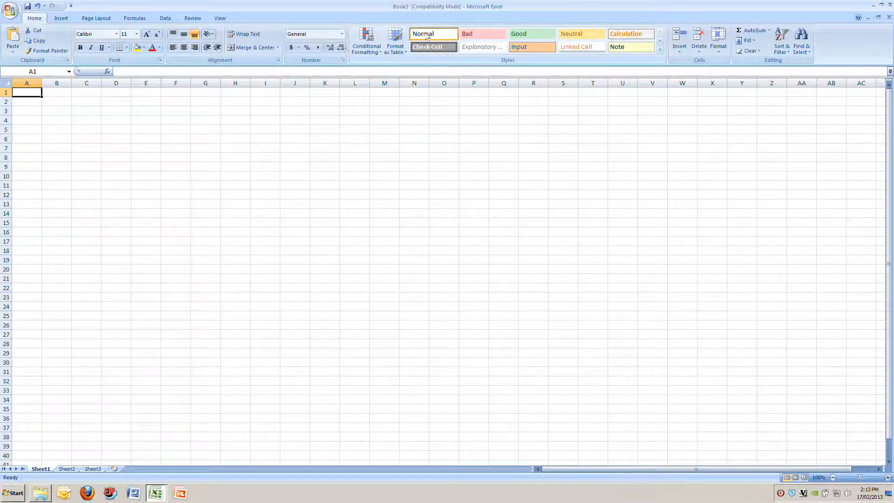
pyautogui.click(62, 18)
pyautogui.click(101, 18)
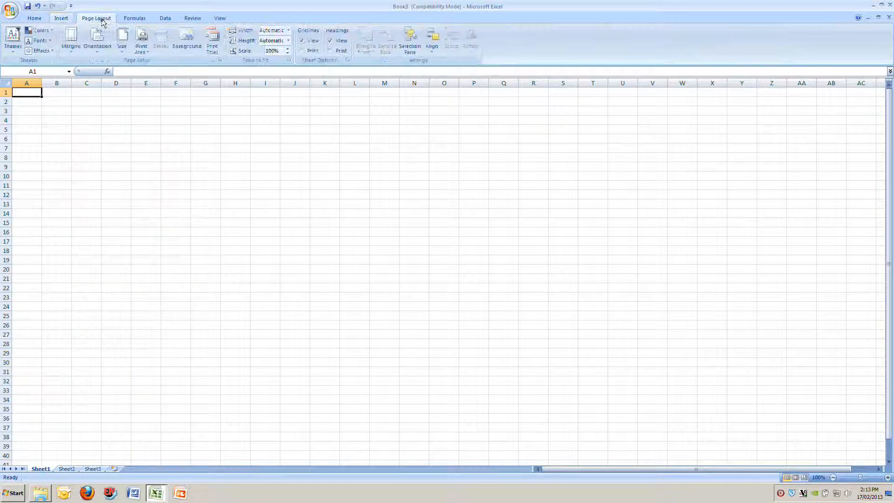
pyautogui.click(128, 19)
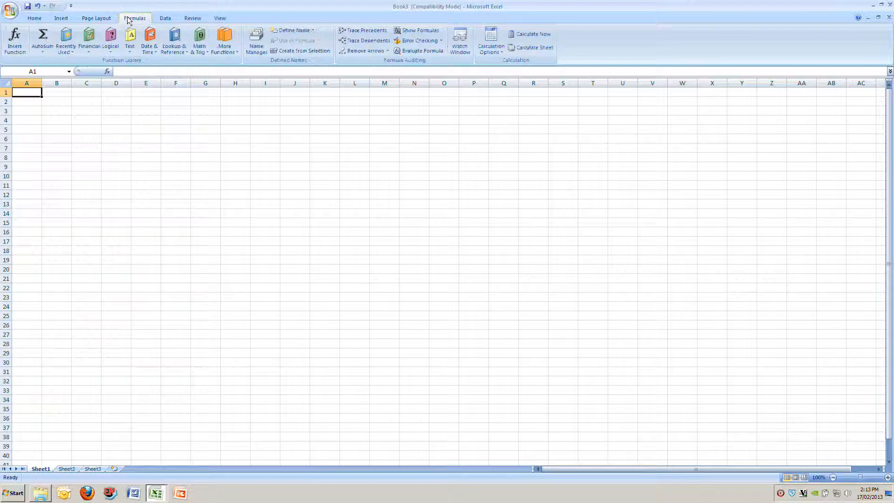
pyautogui.click(38, 21)
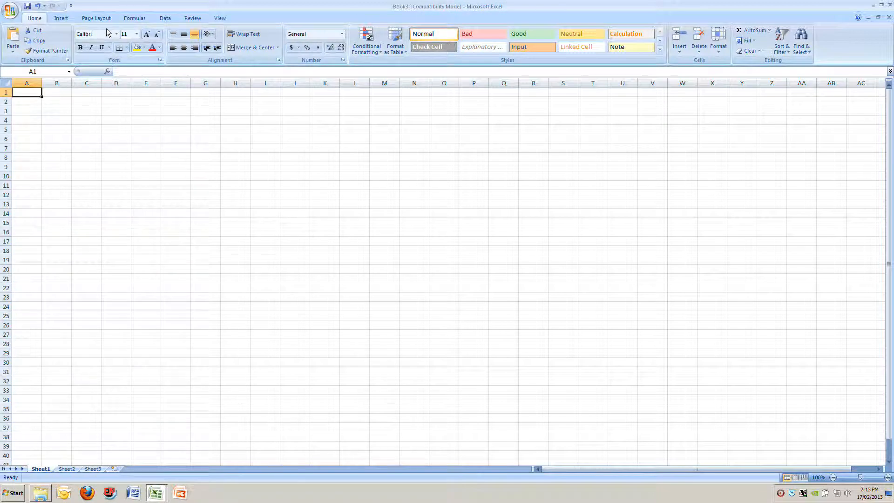
pyautogui.click(120, 73)
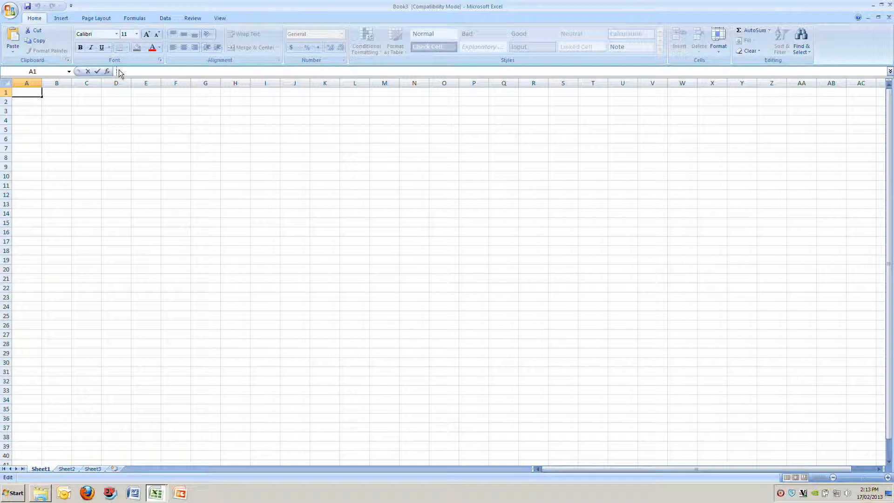
pyautogui.press('Escape')
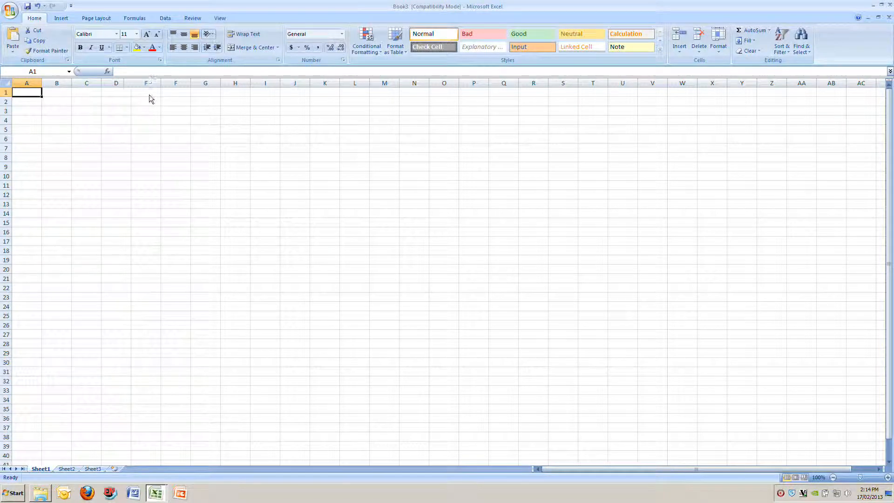
# Calculate 149 times 3278 with the formula =149*3278 in cell G4, and clear the cell again
pyautogui.click(203, 122)
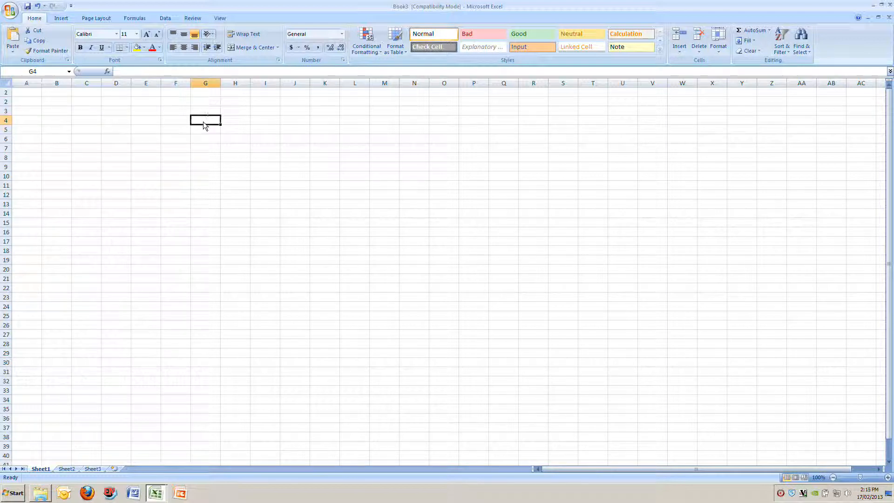
pyautogui.click(133, 72)
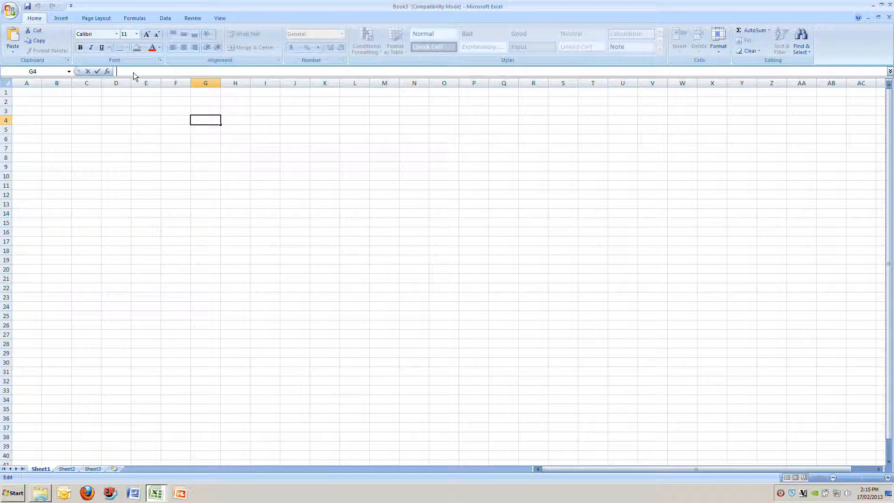
pyautogui.write('=14')
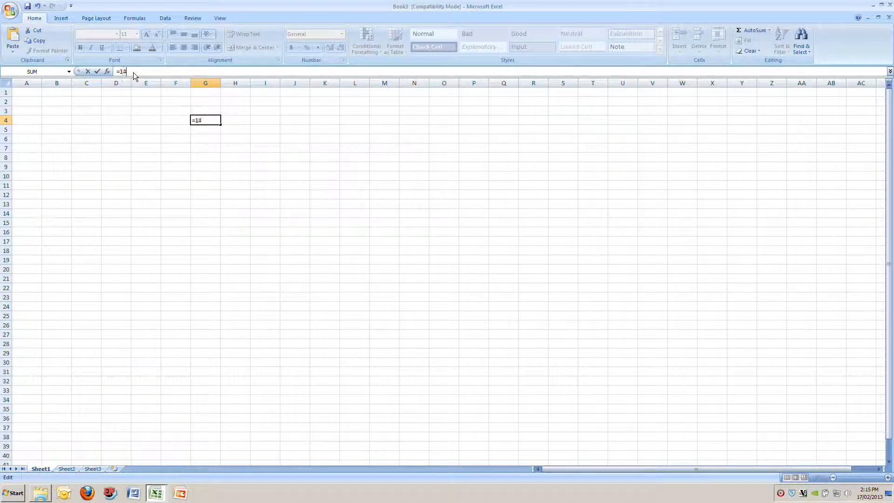
pyautogui.write('9*32')
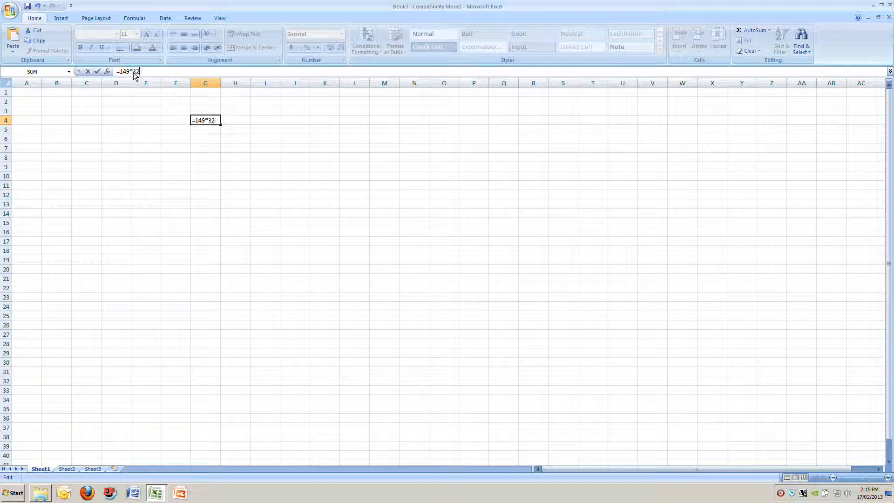
pyautogui.write('78')
pyautogui.press('Return')
pyautogui.press('Up')
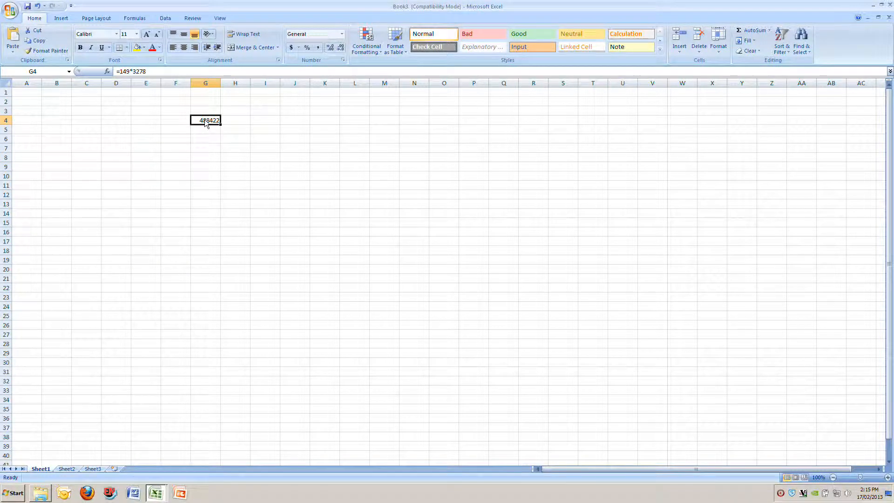
pyautogui.press('Delete')
# From cell A1, jump to cell S17 by entering its cell reference
pyautogui.click(29, 96)
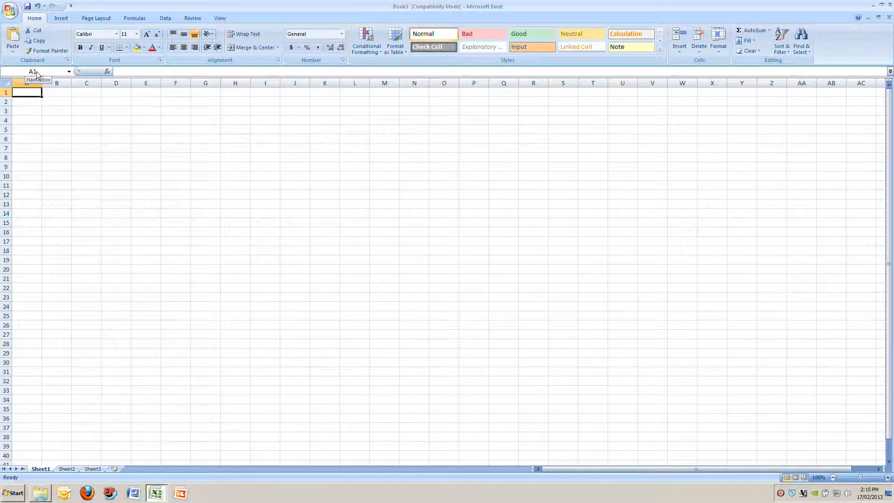
pyautogui.click(38, 72)
pyautogui.write('5')
pyautogui.write('17')
pyautogui.press('Return')
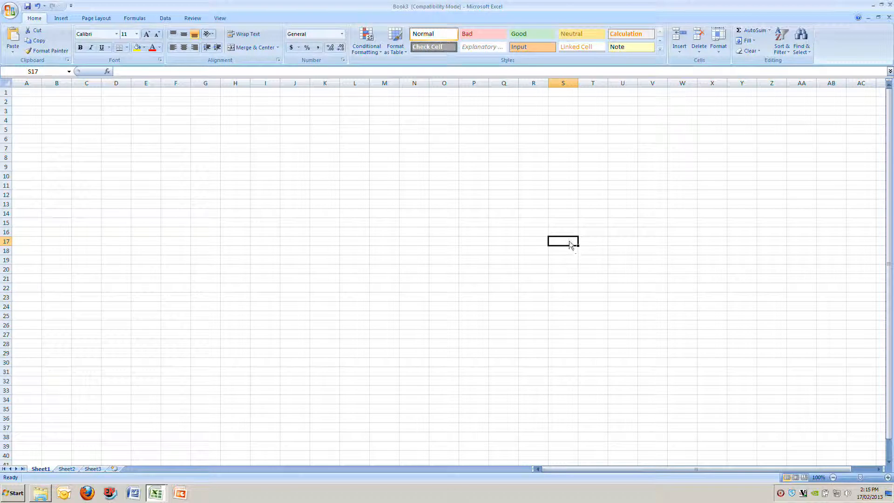
# Jump back to cell A1 by entering its cell reference
pyautogui.click(40, 71)
pyautogui.write('a1')
pyautogui.press('Return')
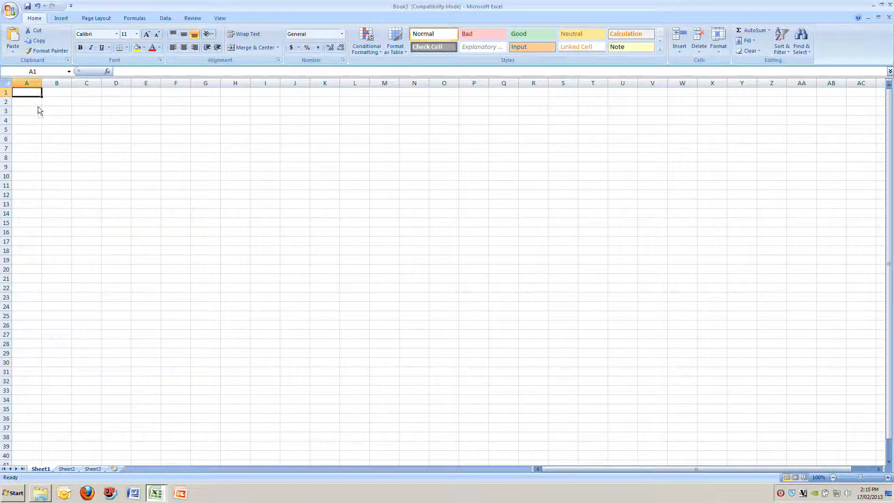
# Select the entire rows 3, 5, 7, 9, 11, 13 and 15 one after another
pyautogui.click(7, 111)
pyautogui.click(7, 130)
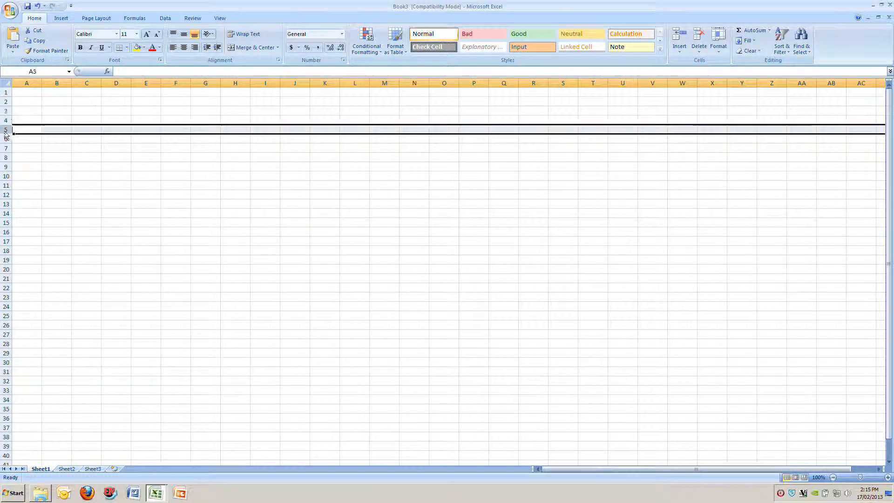
pyautogui.click(6, 148)
pyautogui.click(7, 167)
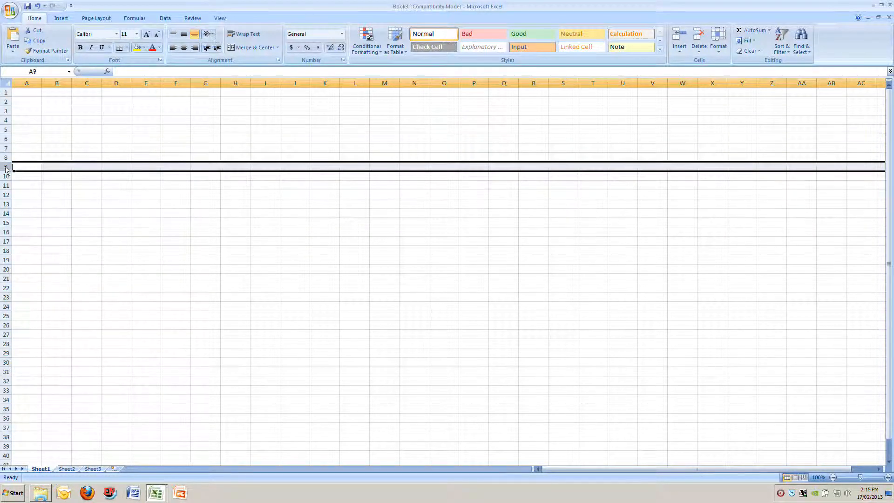
pyautogui.click(8, 185)
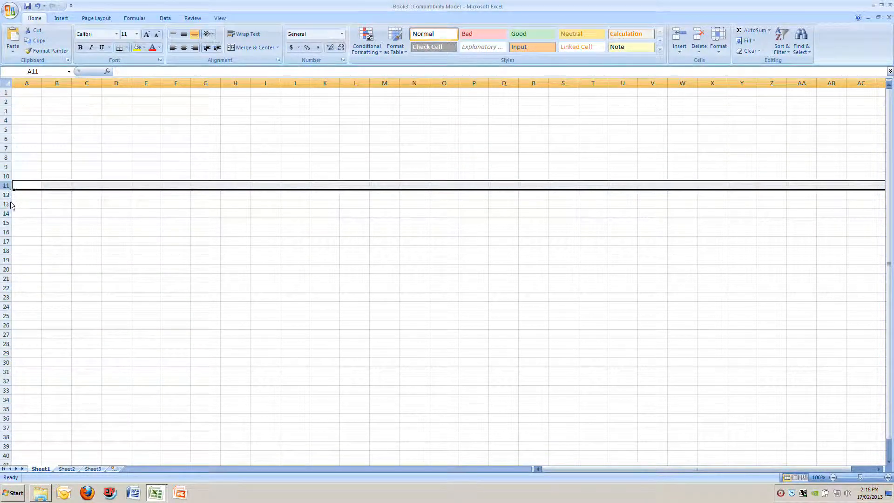
pyautogui.click(8, 204)
pyautogui.click(7, 222)
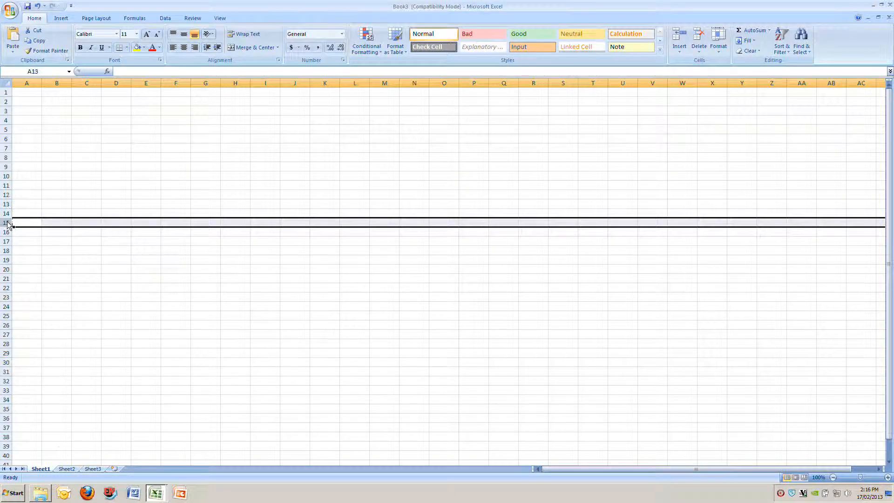
# Select the entire columns B, D, F, H and J one after another
pyautogui.click(51, 84)
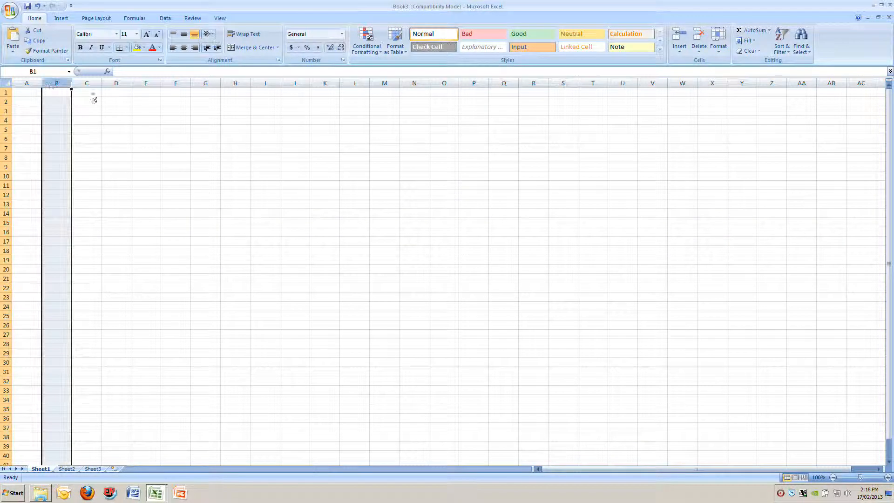
pyautogui.click(118, 84)
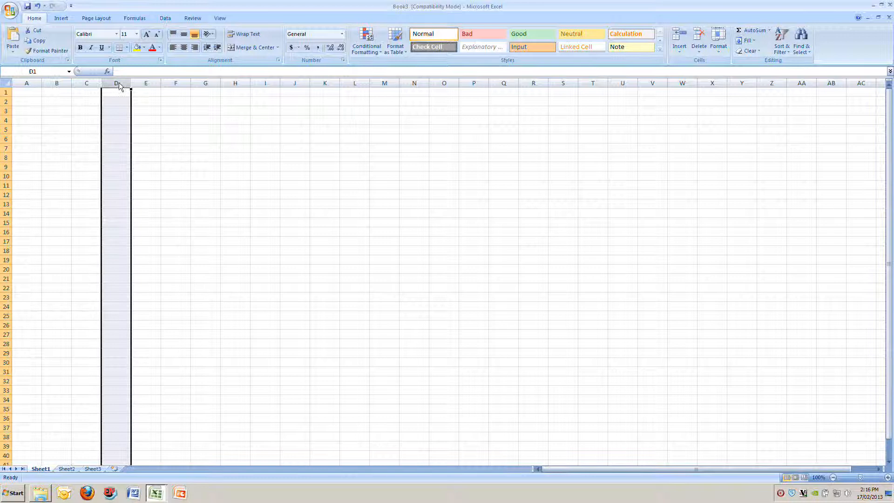
pyautogui.click(167, 84)
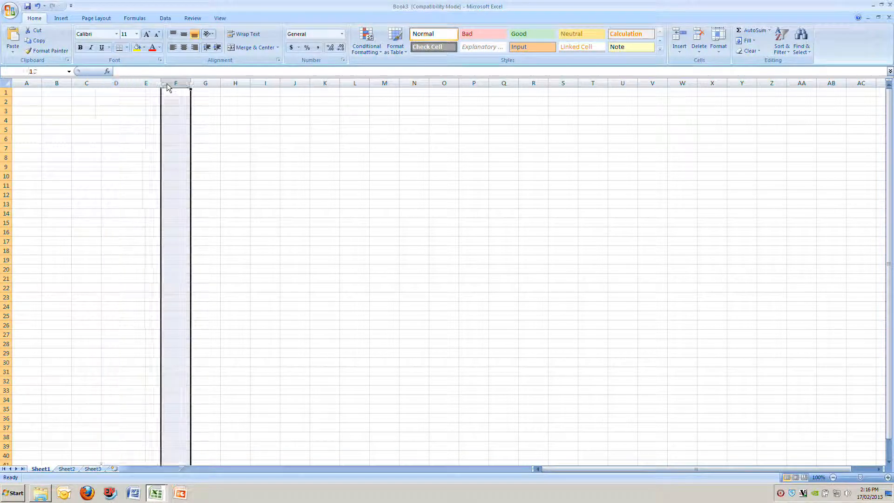
pyautogui.click(241, 84)
pyautogui.click(290, 85)
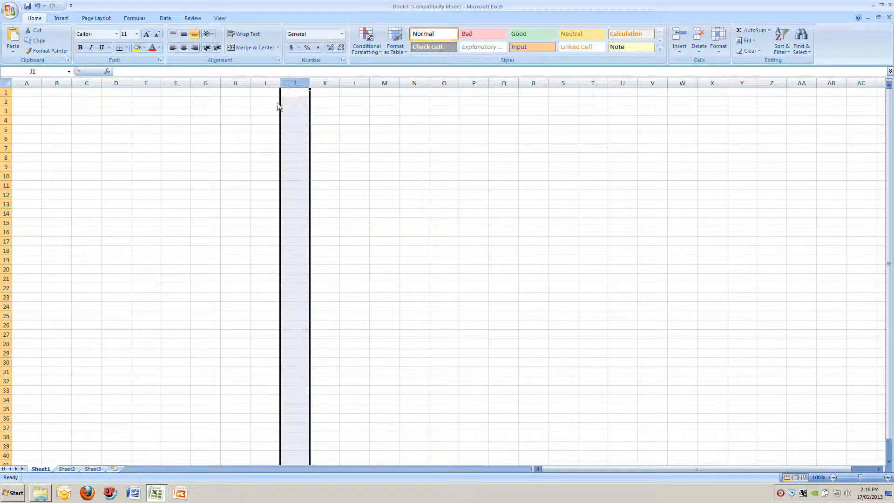
# Select cell I3 and check its cell reference, and move the selection to cell B3
pyautogui.click(266, 114)
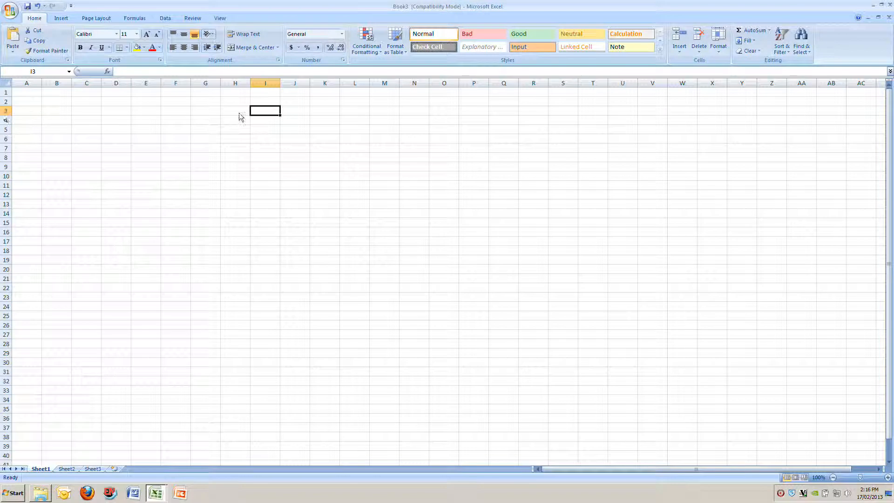
pyautogui.click(40, 71)
pyautogui.press('Escape')
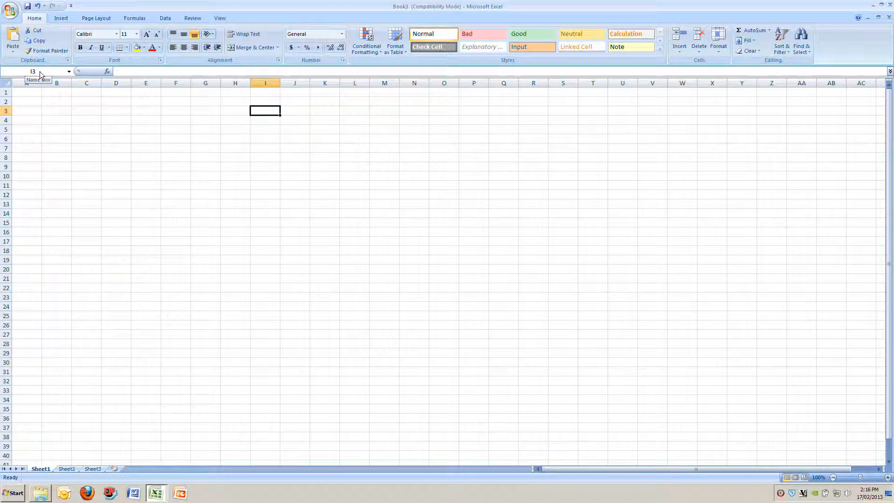
pyautogui.click(55, 110)
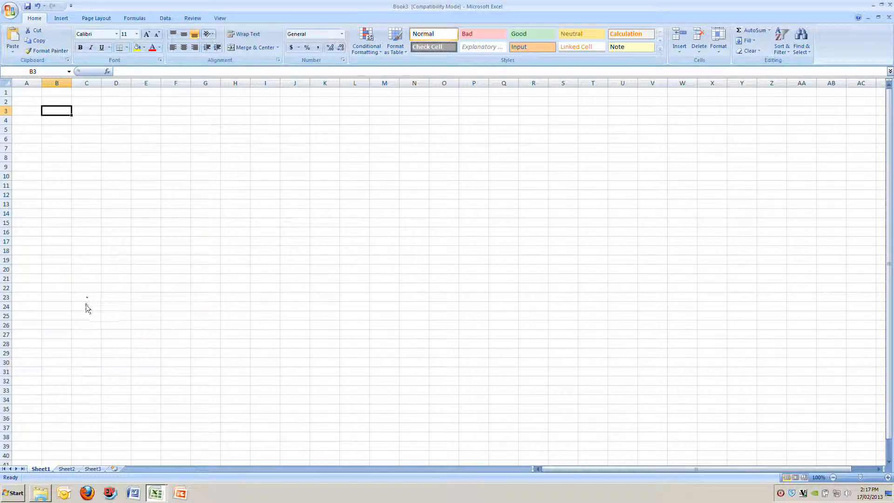
# Switch to the seedling counts workbook and select its header row and the entire Group Number column in turn
pyautogui.hotkey('alt', 'Tab')
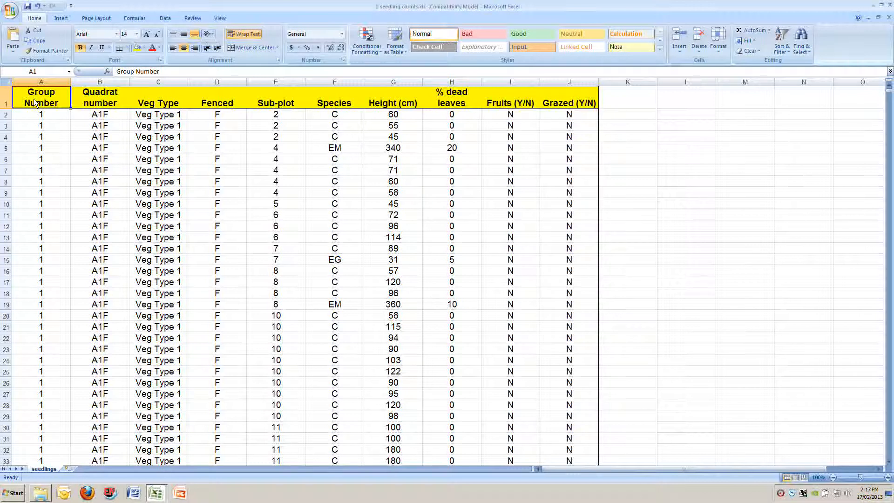
pyautogui.hotkey('shift', 'space')
pyautogui.click(32, 103)
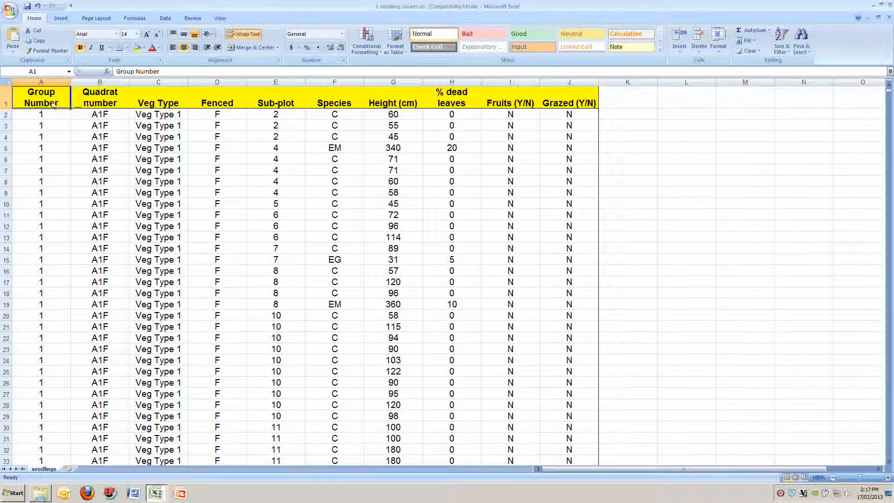
pyautogui.hotkey('ctrl', 'space')
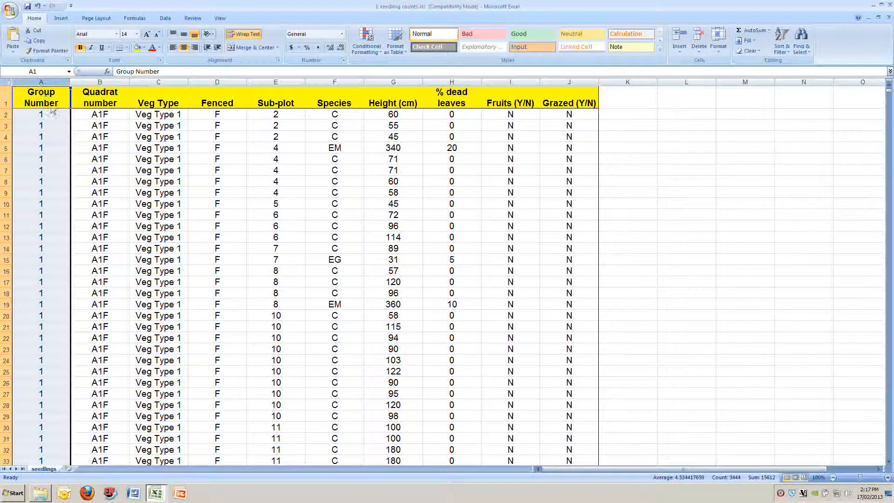
pyautogui.click(51, 120)
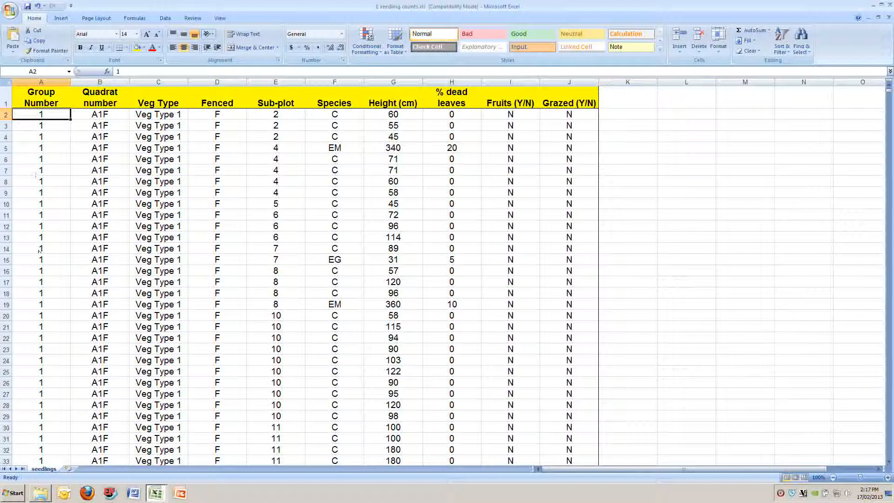
# Select the entire Quadrat number column, followed by the entire Veg Type column
pyautogui.click(95, 83)
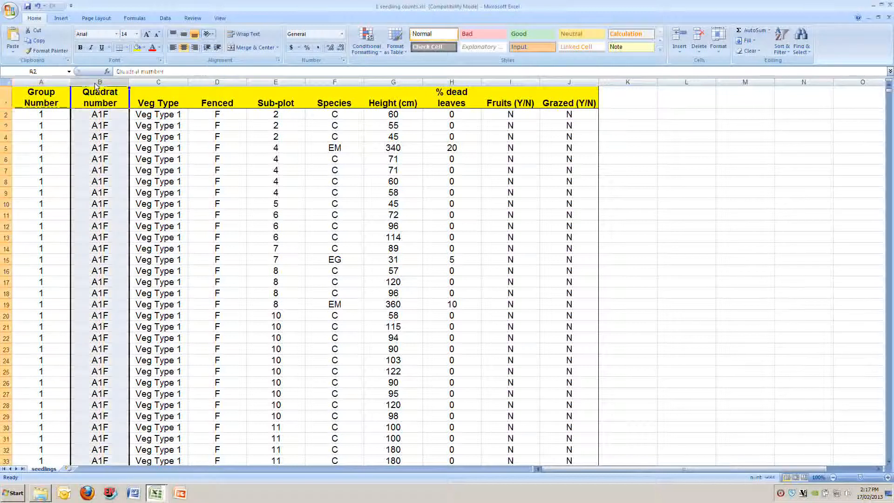
pyautogui.click(155, 85)
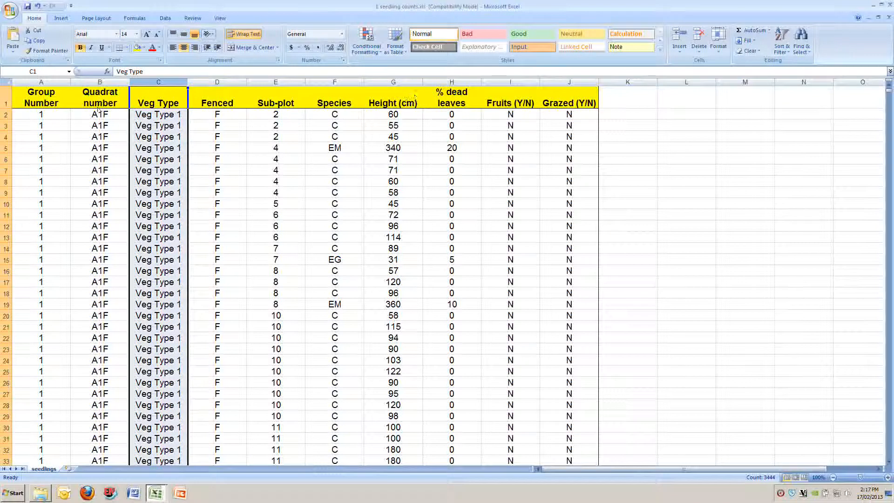
# Check the data's extent from A1 down to the last record in A3444 and across to the Grazed (Y/N) header in J1
pyautogui.click(42, 106)
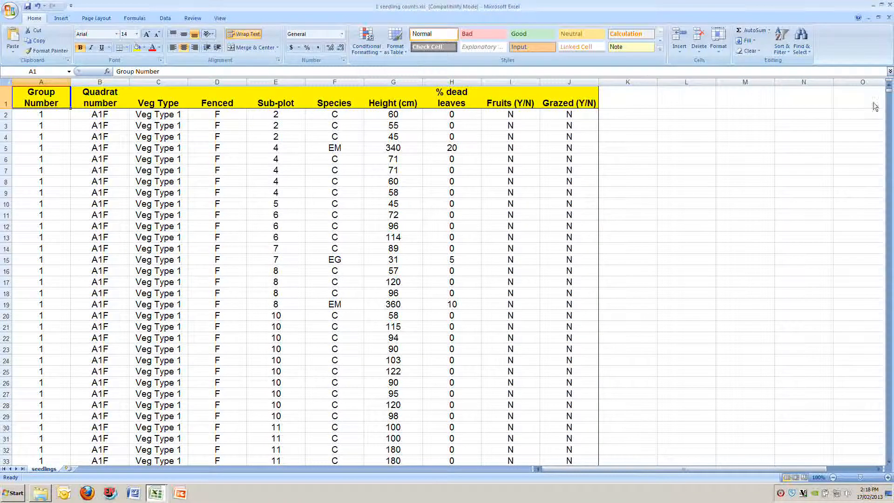
pyautogui.moveTo(888, 95); pyautogui.dragTo(890, 454)
pyautogui.click(51, 226)
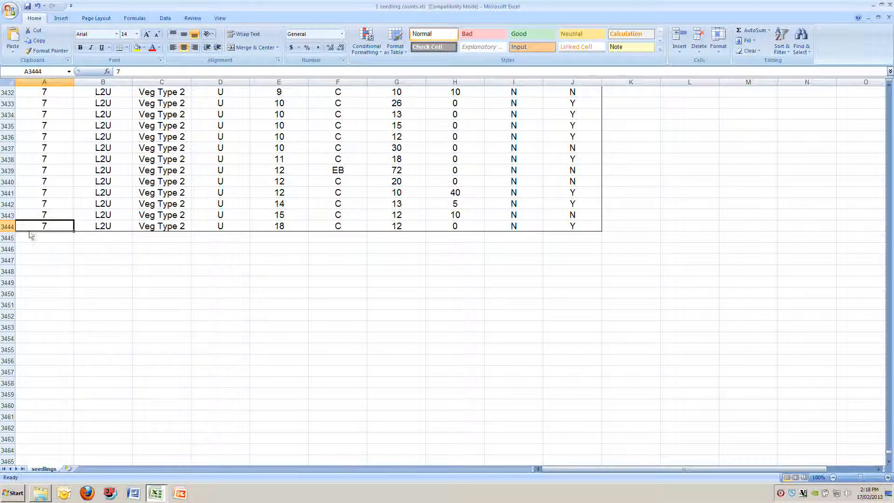
pyautogui.moveTo(888, 452); pyautogui.dragTo(889, 86)
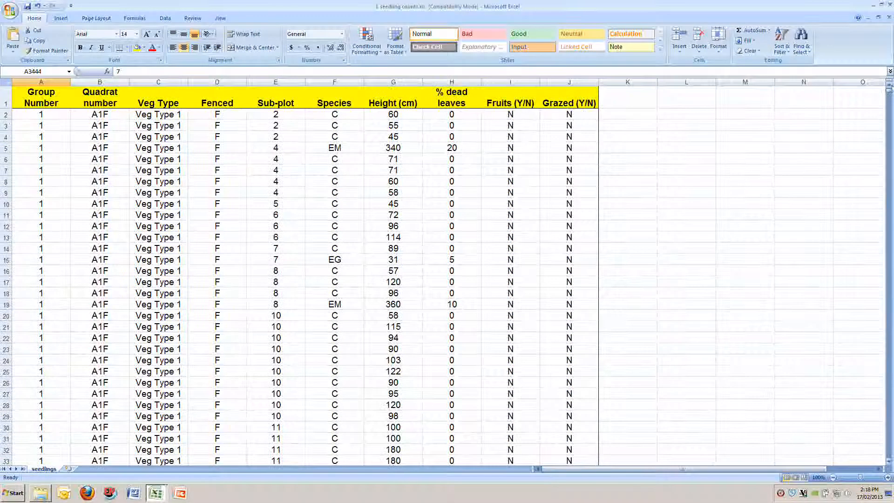
pyautogui.click(54, 102)
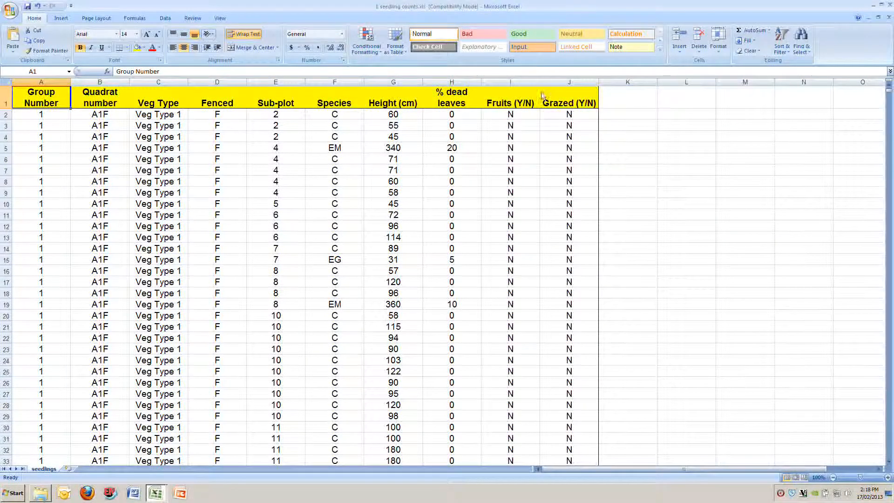
pyautogui.click(560, 101)
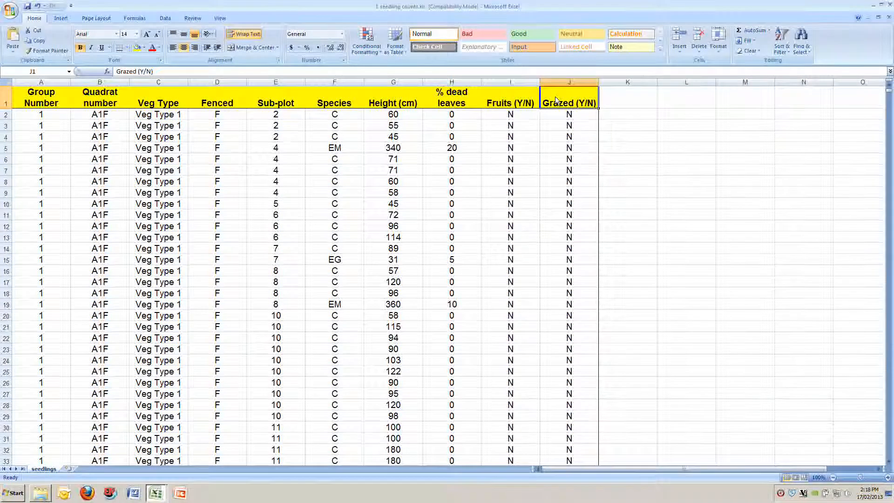
# Jump from the Group Number header in A1 across to the last header in J1 and return to A1
pyautogui.click(47, 106)
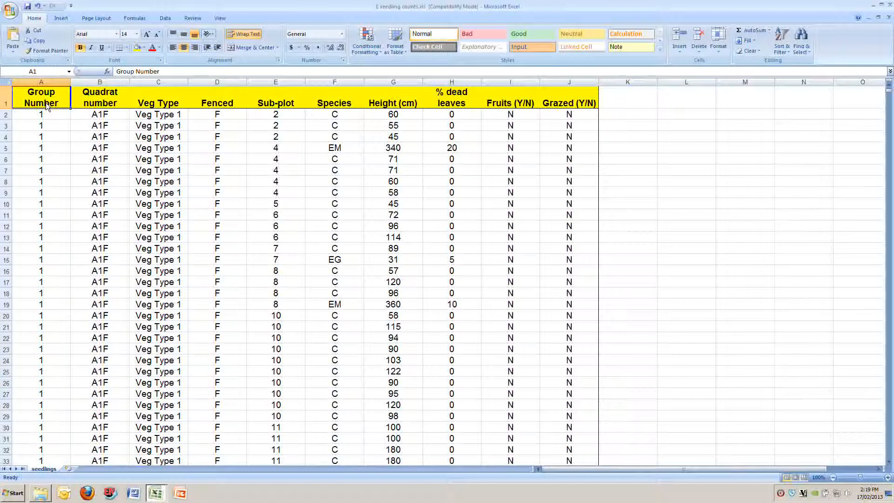
pyautogui.hotkey('ctrl', 'Right')
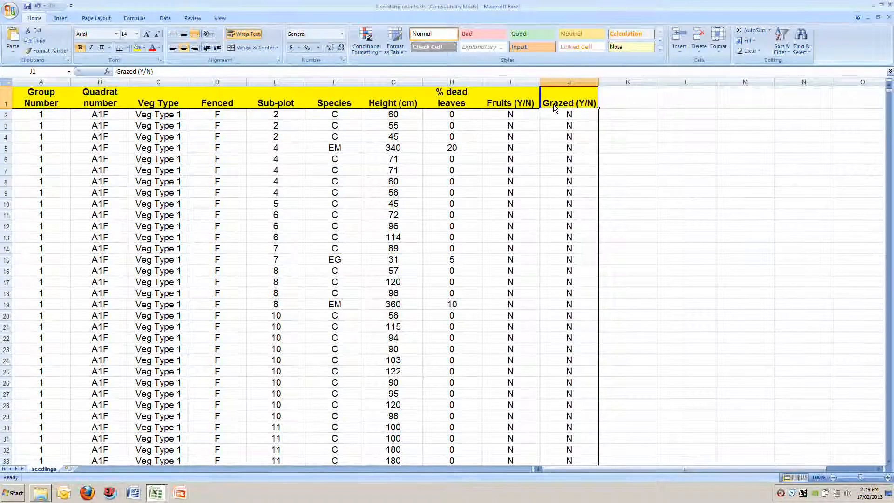
pyautogui.hotkey('ctrl', 'Home')
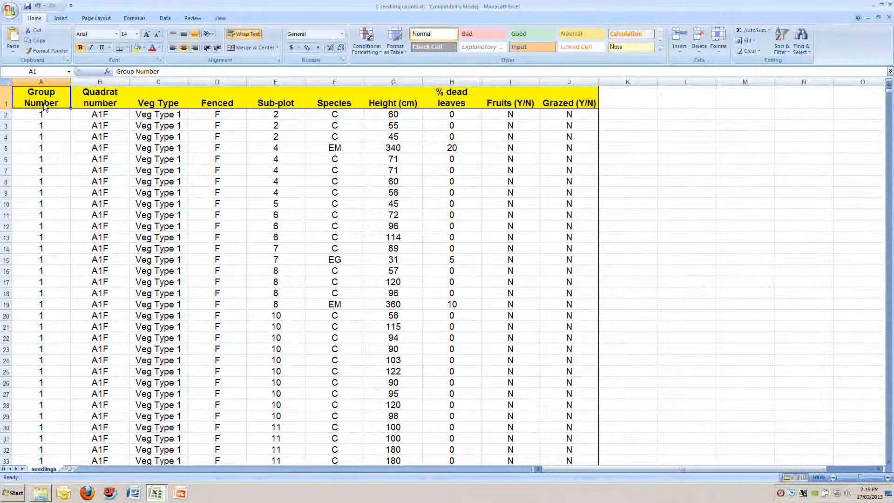
# Jump down column A to the last record in A3444, look at the rows below it, and return to A1
pyautogui.hotkey('ctrl', 'Down')
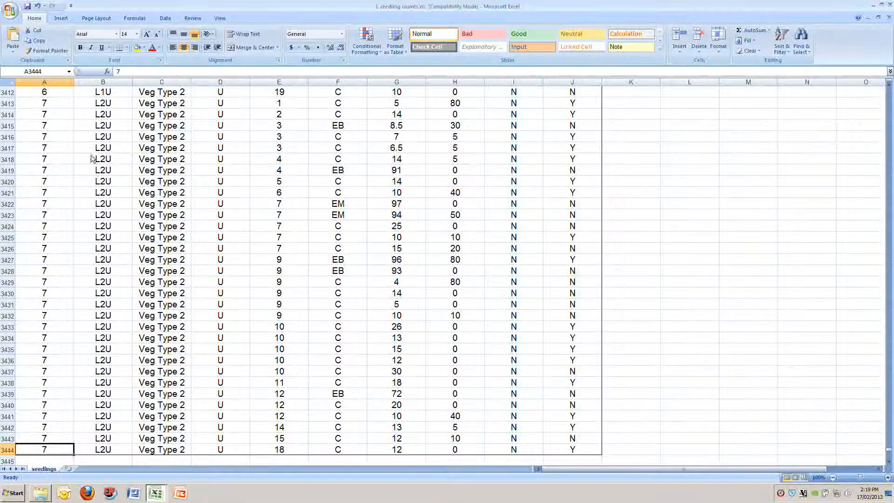
pyautogui.scroll(-2, 108, 318)
pyautogui.scroll(-2, 108, 318)
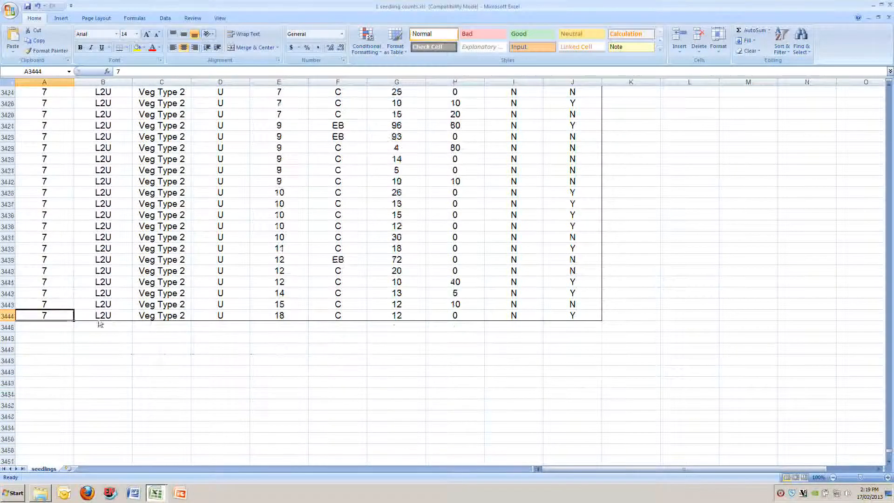
pyautogui.scroll(-1, 89, 318)
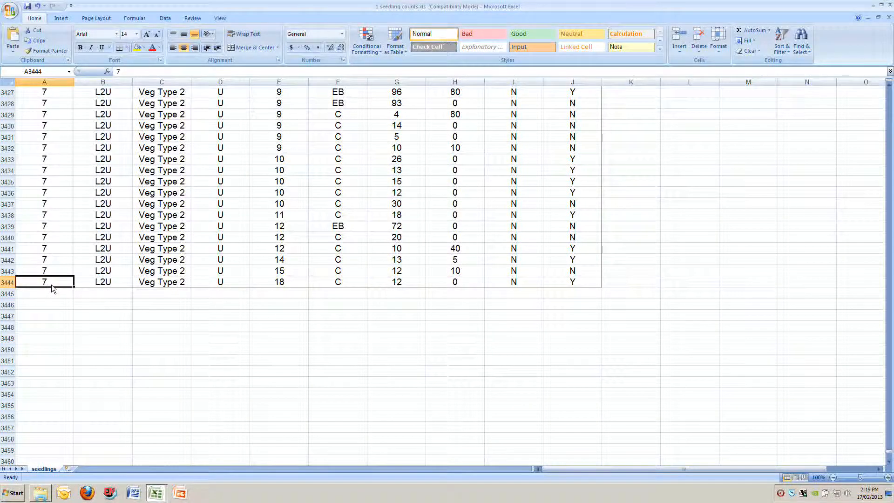
pyautogui.hotkey('ctrl', 'Up')
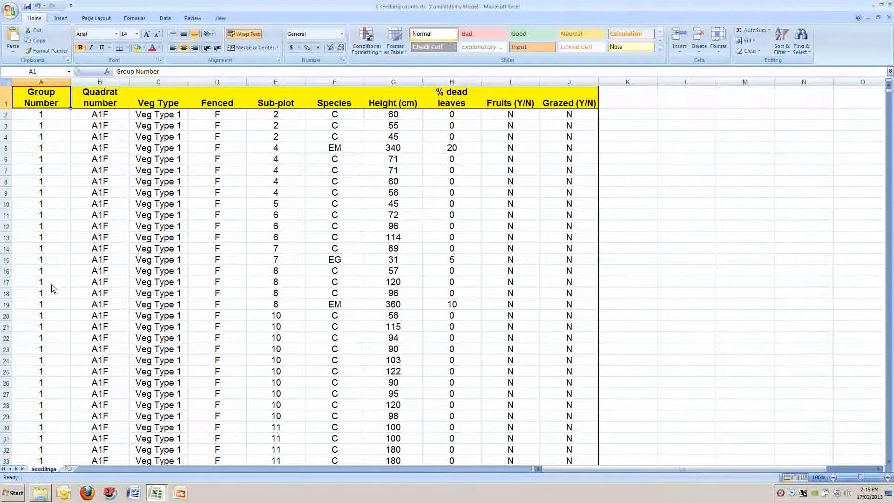
# Trace the corners of the data twice, going from A1 to A3444, J3444 and J1 and back to A1
pyautogui.hotkey('ctrl', 'Down')
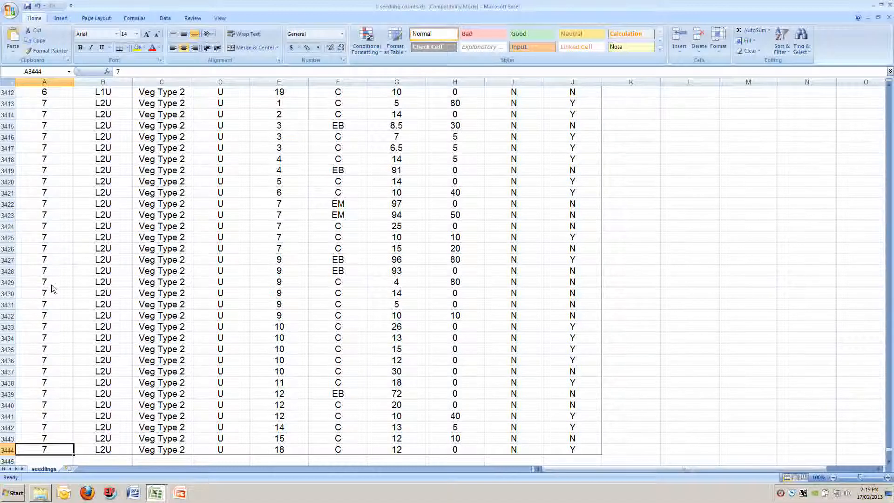
pyautogui.hotkey('ctrl', 'Right')
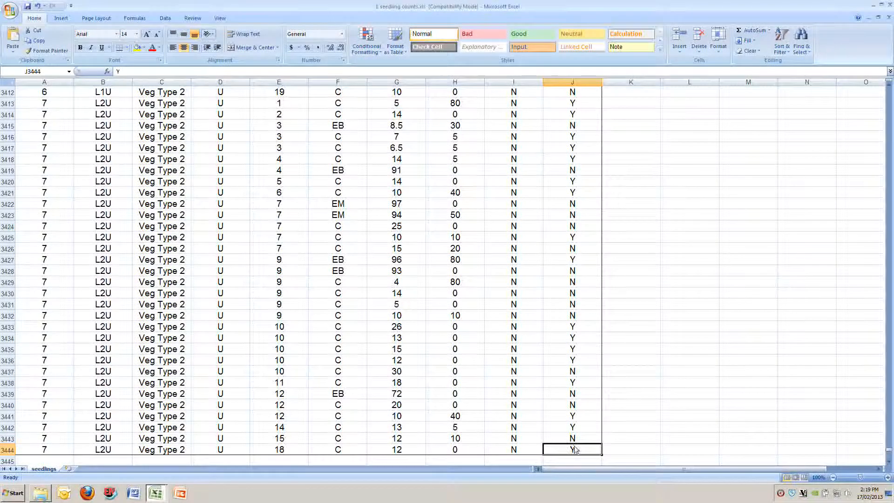
pyautogui.hotkey('ctrl', 'Up')
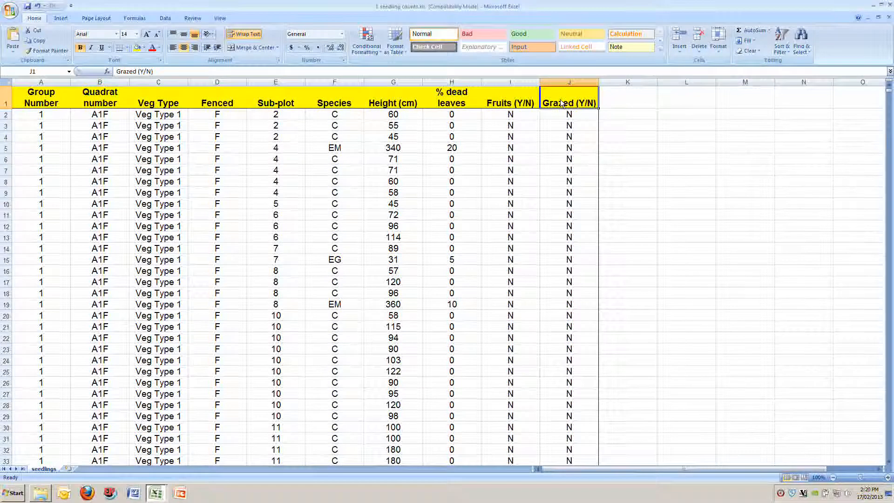
pyautogui.hotkey('ctrl', 'Left')
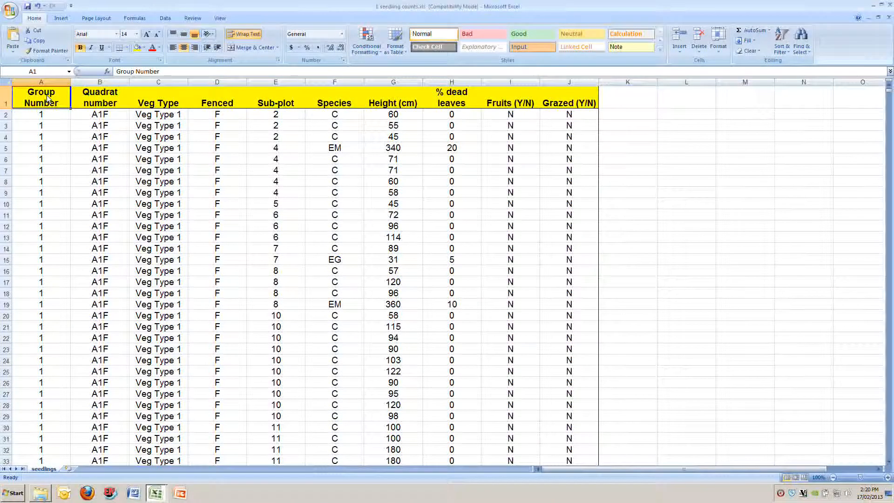
pyautogui.hotkey('ctrl', 'Down')
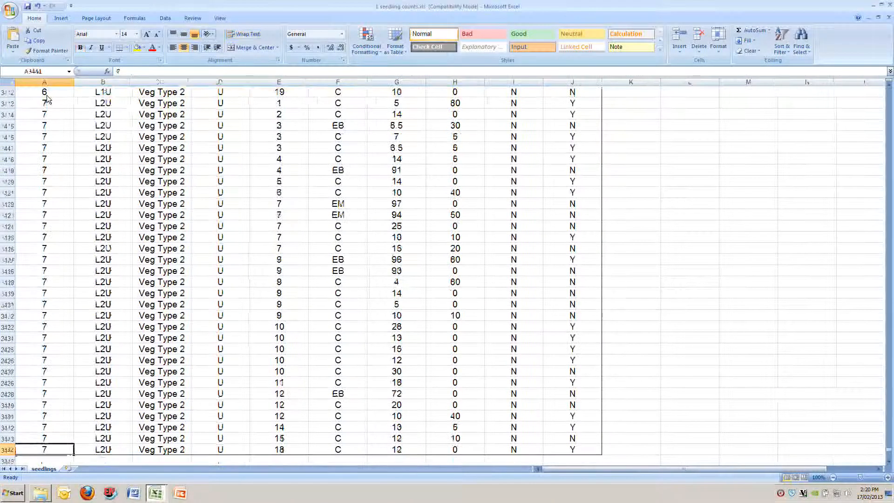
pyautogui.hotkey('ctrl', 'Right')
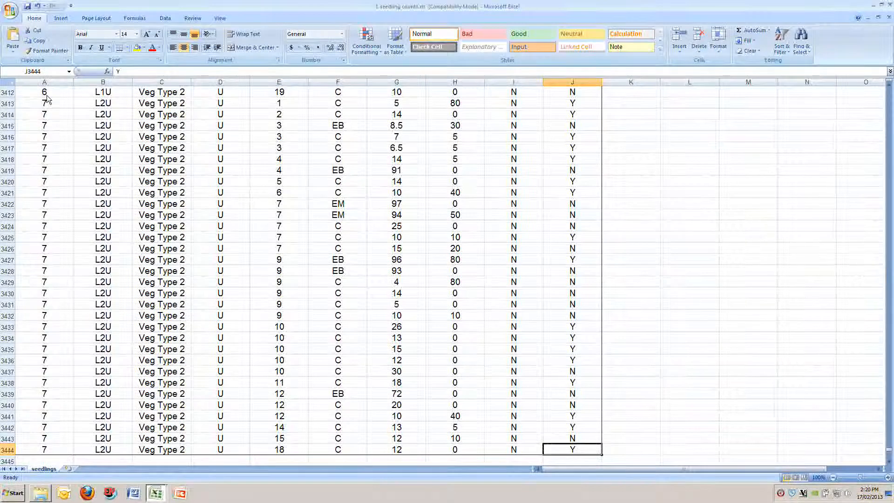
pyautogui.hotkey('ctrl', 'Up')
pyautogui.hotkey('ctrl', 'Left')
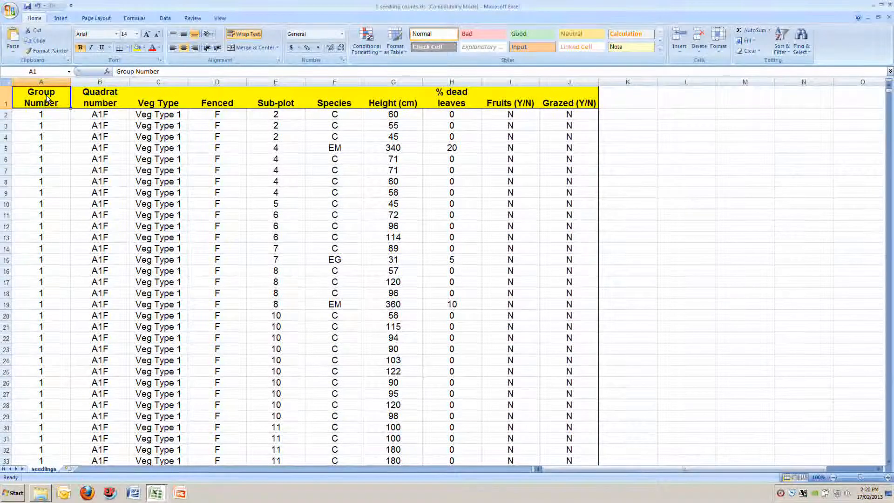
# Select the Group Number data from A1 down to A3444 twice, returning to A1 each time
pyautogui.hotkey('ctrl', 'shift', 'Down')
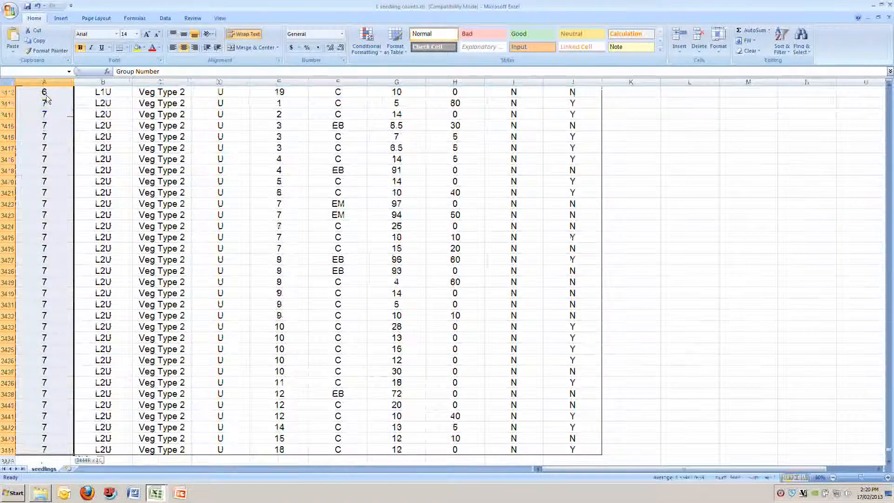
pyautogui.scroll(-1, 91, 279)
pyautogui.scroll(-2, 54, 336)
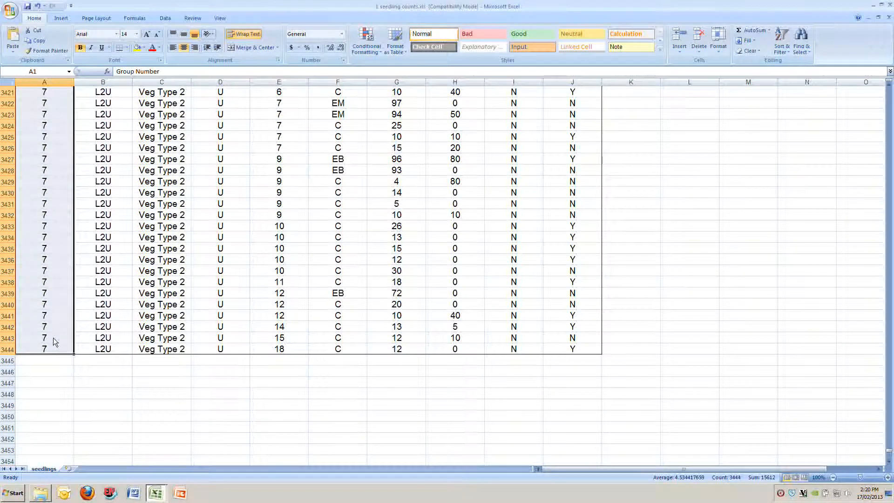
pyautogui.hotkey('ctrl', 'Home')
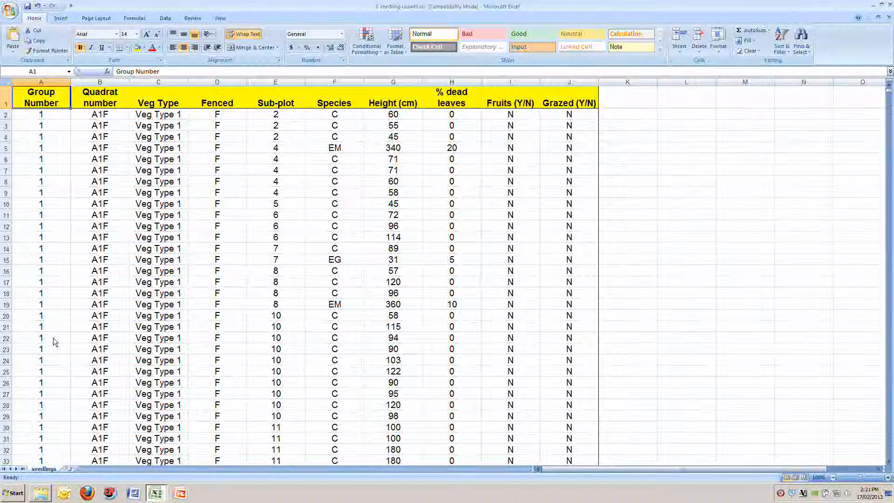
pyautogui.hotkey('ctrl', 'shift', 'Down')
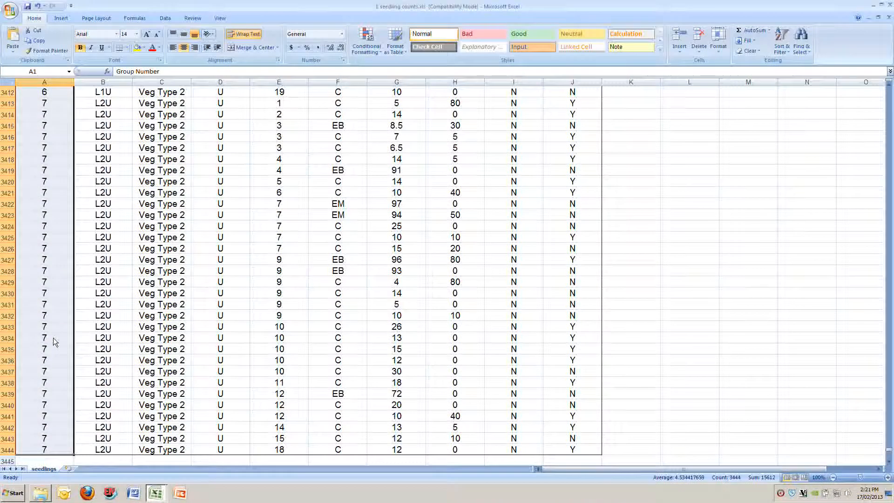
pyautogui.hotkey('ctrl', 'Home')
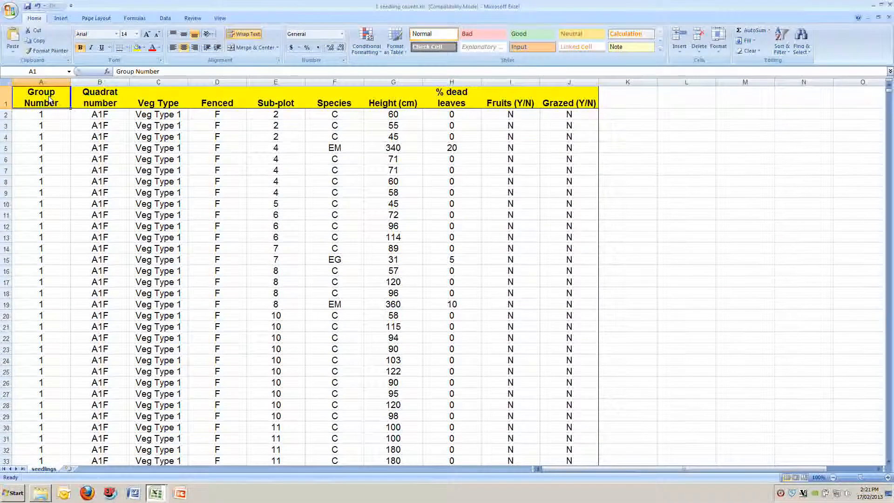
# Select the header row A1:J1, extend the selection down to row 3444, and return to A1
pyautogui.hotkey('ctrl', 'shift', 'Right')
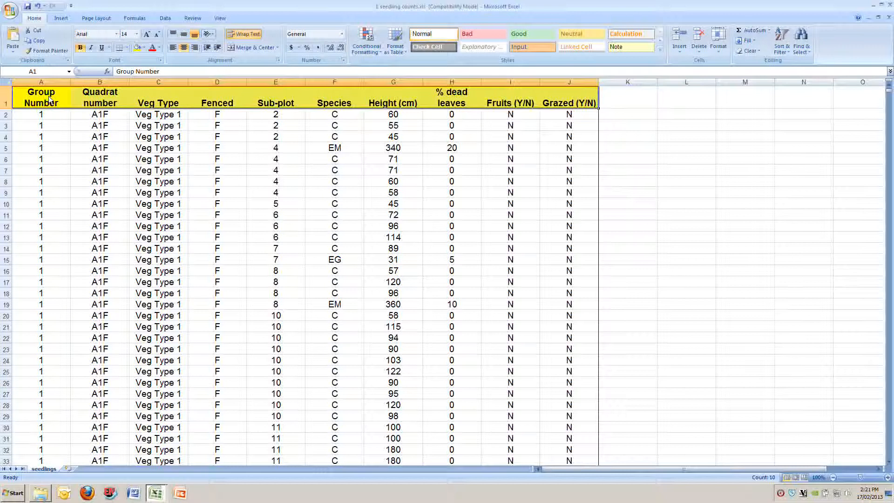
pyautogui.hotkey('ctrl', 'shift', 'Down')
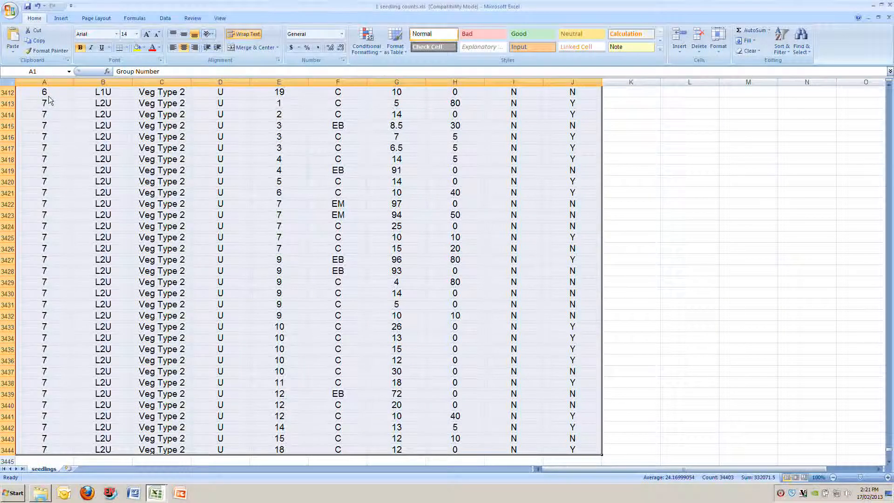
pyautogui.hotkey('ctrl', 'Home')
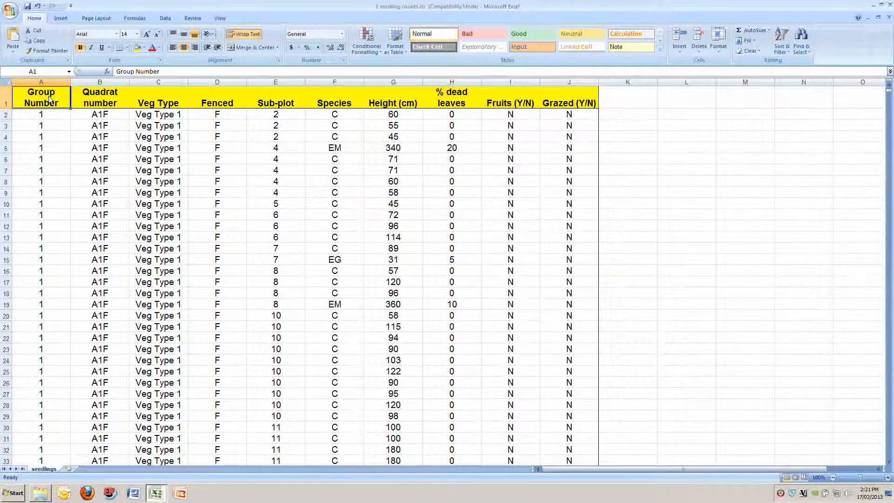
# Select column A's data down to A3444, extend the selection across to column J, and return to A1
pyautogui.hotkey('ctrl', 'shift', 'Down')
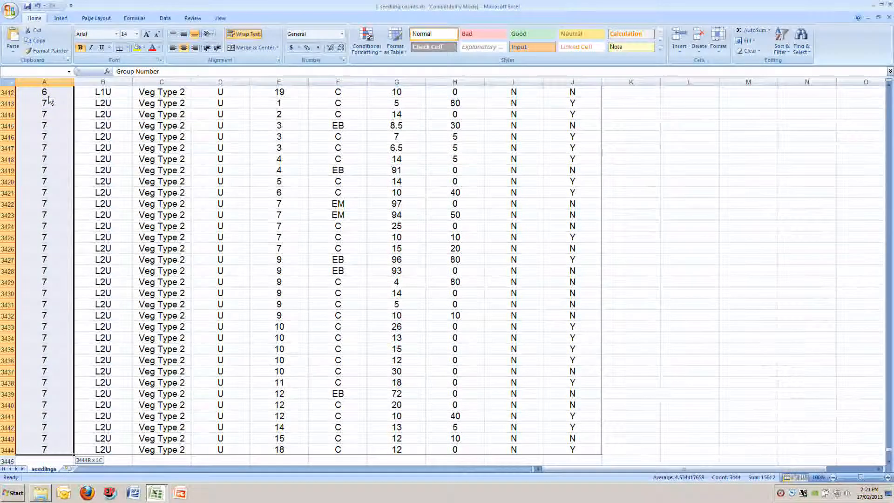
pyautogui.hotkey('ctrl', 'shift', 'Right')
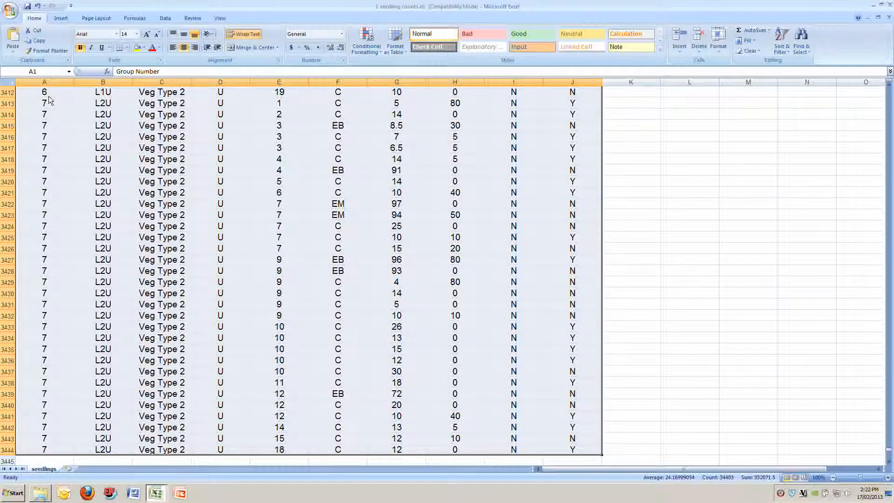
pyautogui.hotkey('ctrl', 'Home')
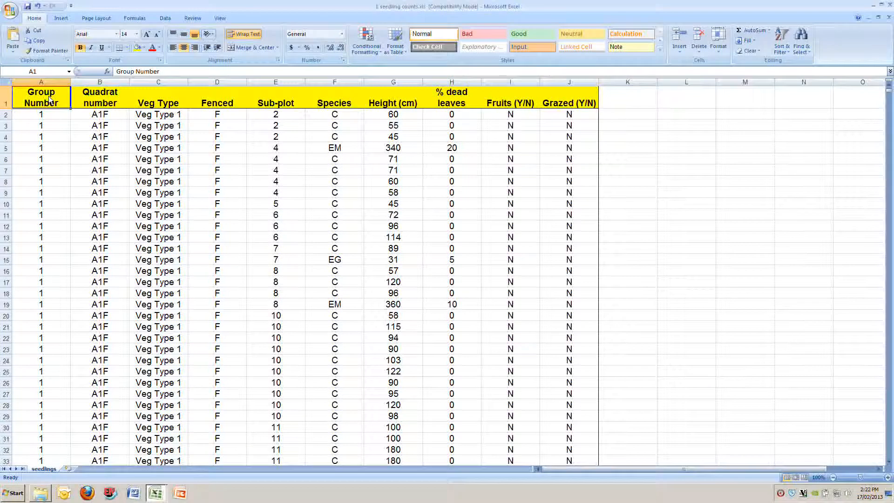
# Delete the Group Number value in A11 and reselect A1
pyautogui.click(41, 219)
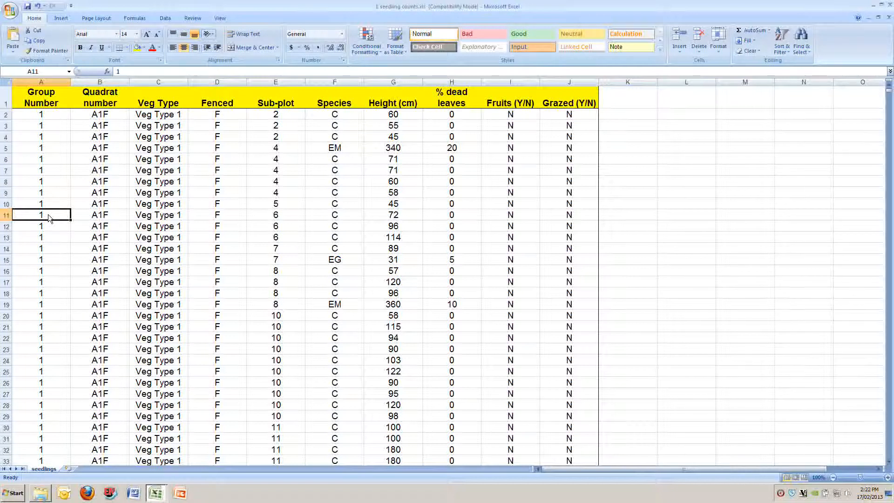
pyautogui.press('Delete')
pyautogui.click(43, 100)
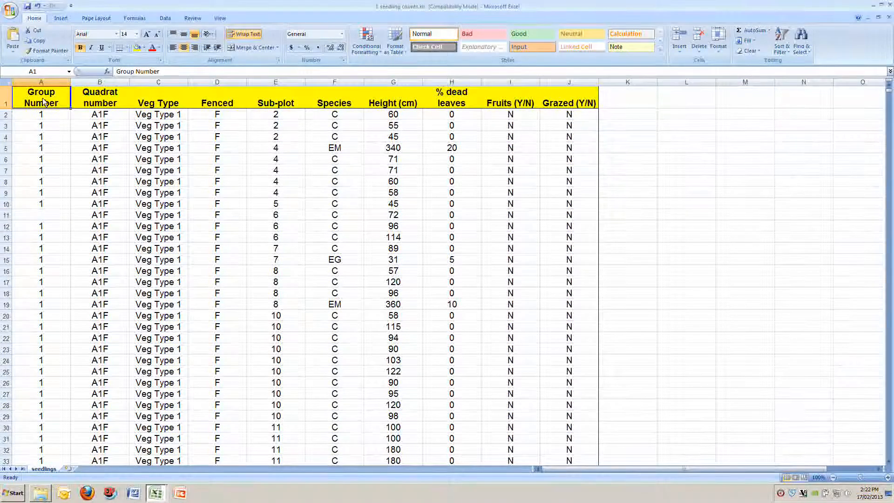
# Extend the selection from A1 down to A10 and across to J10, and reselect only A1
pyautogui.hotkey('ctrl', 'shift', 'Down')
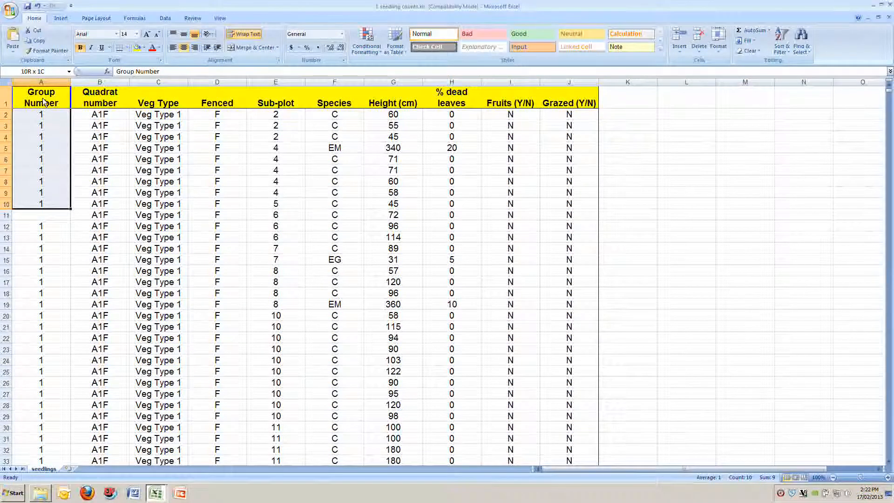
pyautogui.hotkey('ctrl', 'shift', 'Right')
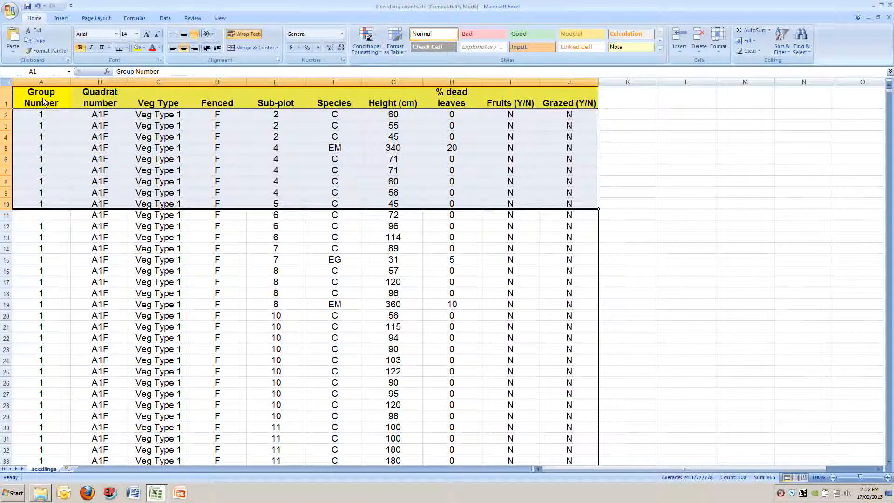
pyautogui.click(44, 101)
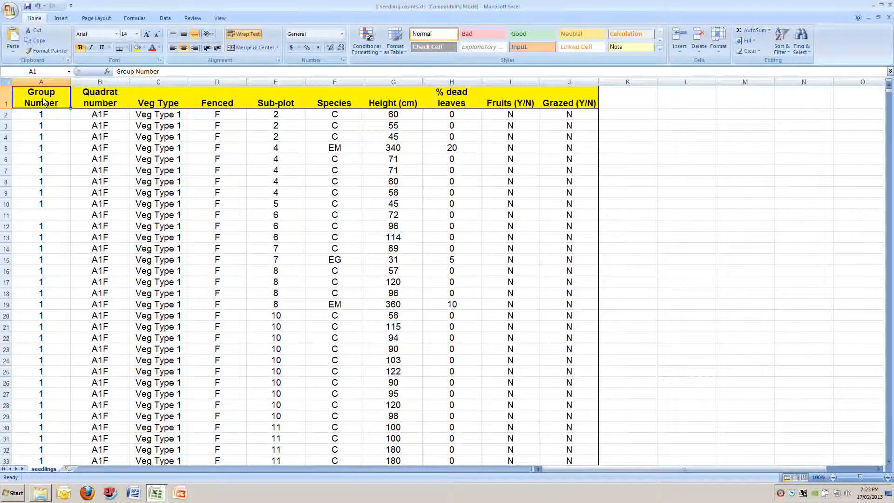
# Extend the selection from A1 past the blank A11 down to A3444 and across to J3444, and return to A1
pyautogui.hotkey('ctrl', 'shift', 'Down')
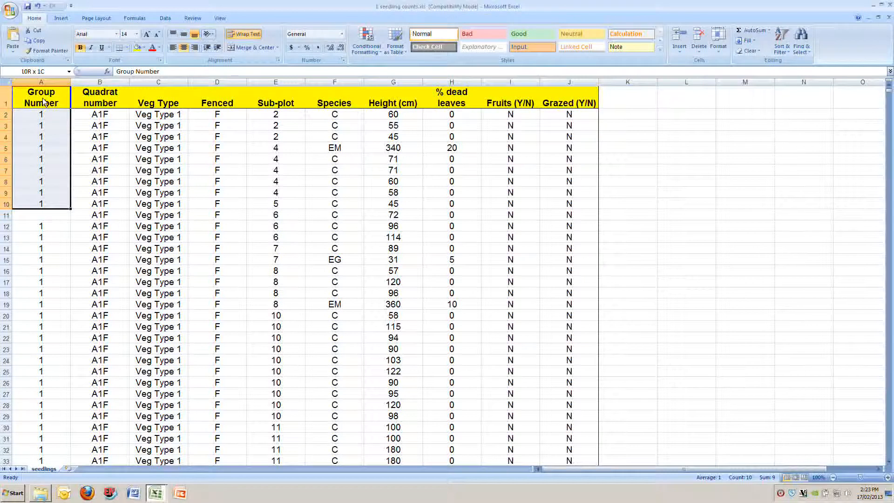
pyautogui.hotkey('ctrl', 'shift', 'Down')
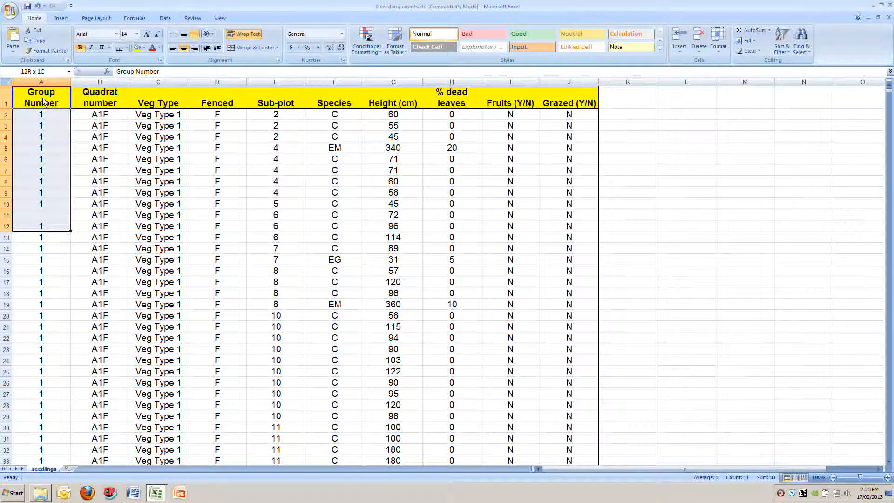
pyautogui.hotkey('ctrl', 'shift', 'Down')
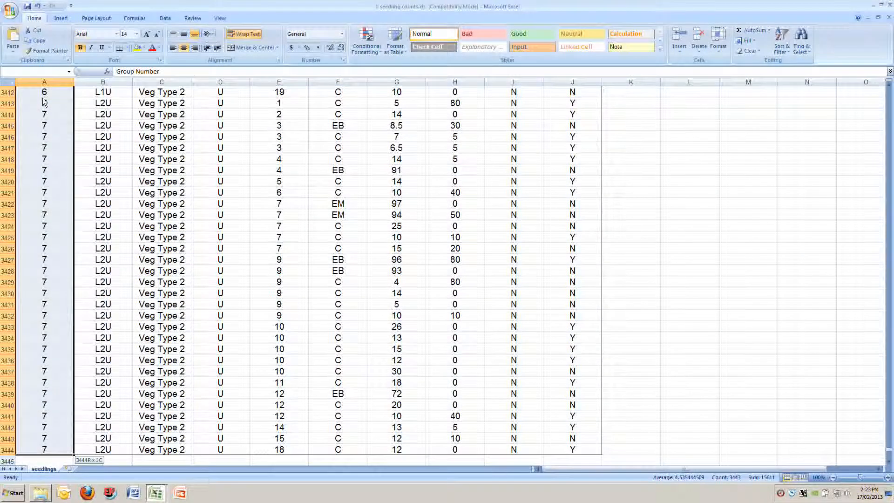
pyautogui.hotkey('ctrl', 'shift', 'Right')
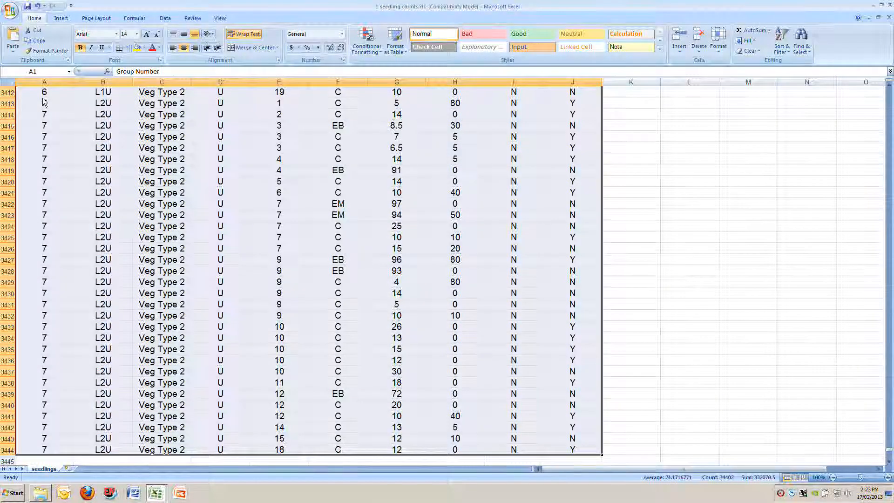
pyautogui.hotkey('ctrl', 'Home')
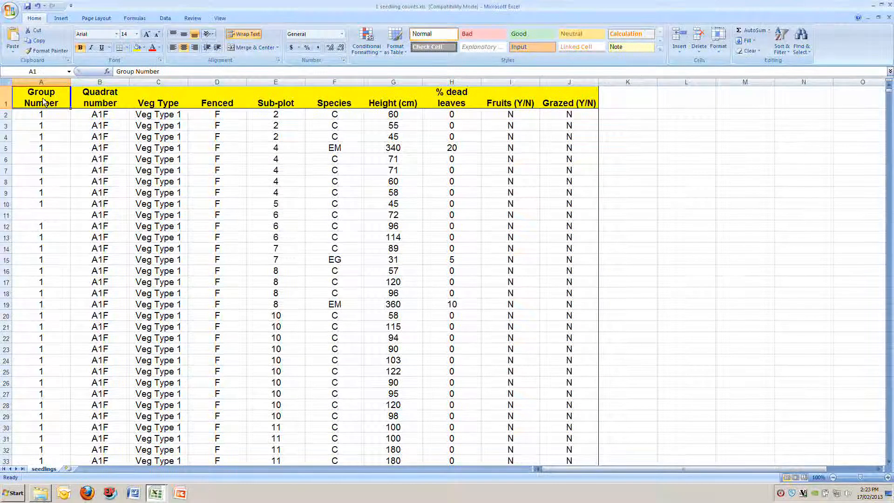
# Select column A's data from A1 past the blank cell A11 down to A3444
pyautogui.hotkey('ctrl', 'shift', 'Down')
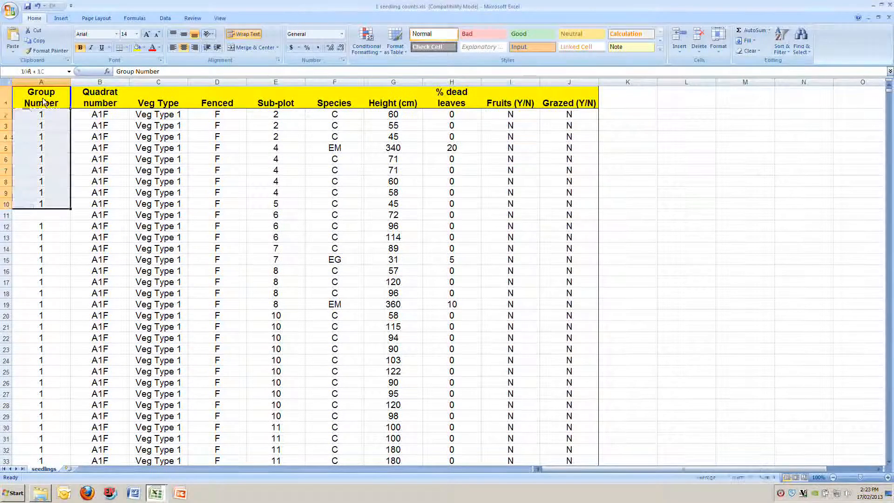
pyautogui.hotkey('ctrl', 'shift', 'Down')
pyautogui.hotkey('ctrl', 'shift', 'Down')
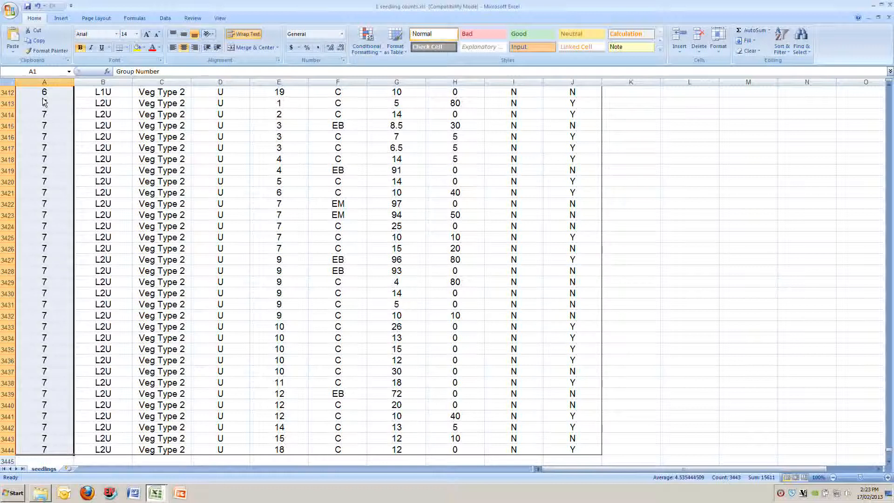
pyautogui.click(781, 492)
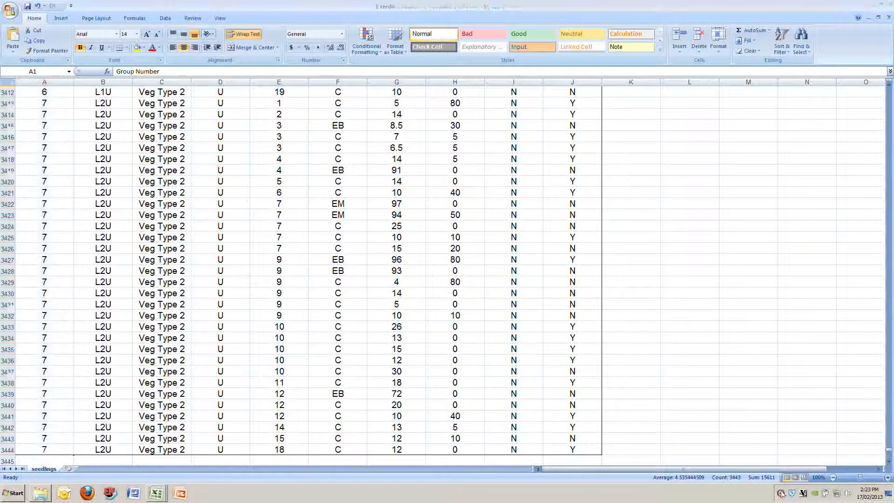